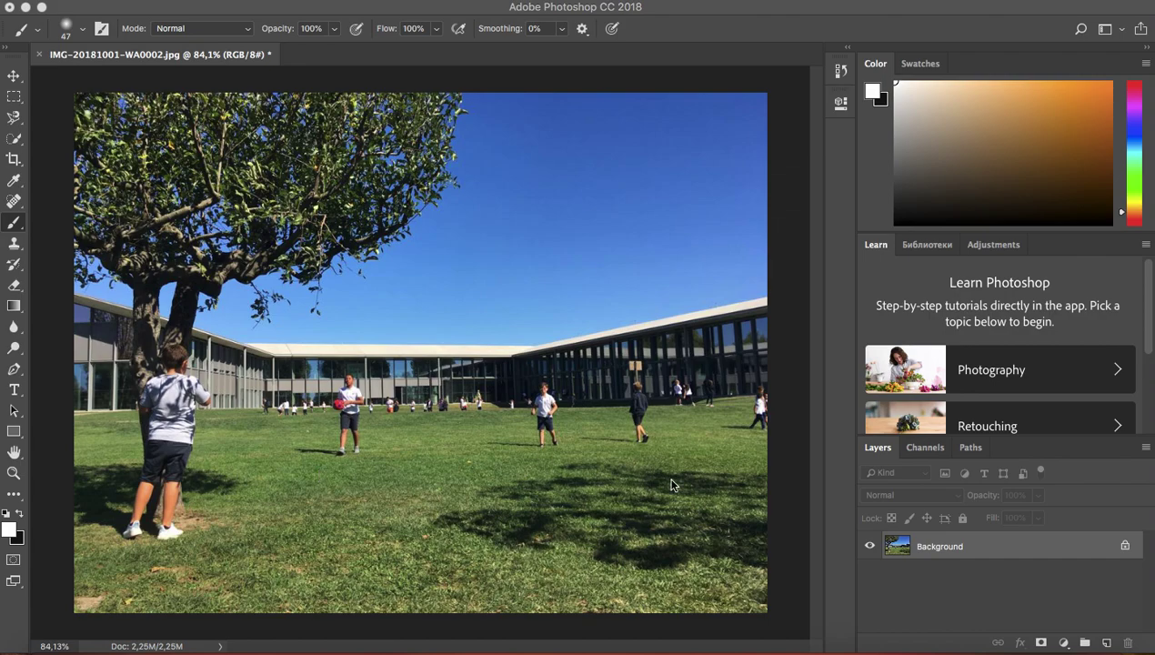
- Duplicate the Background layer to work on a separate copy of the photo
{"action": "key", "text": "ctrl+j"}
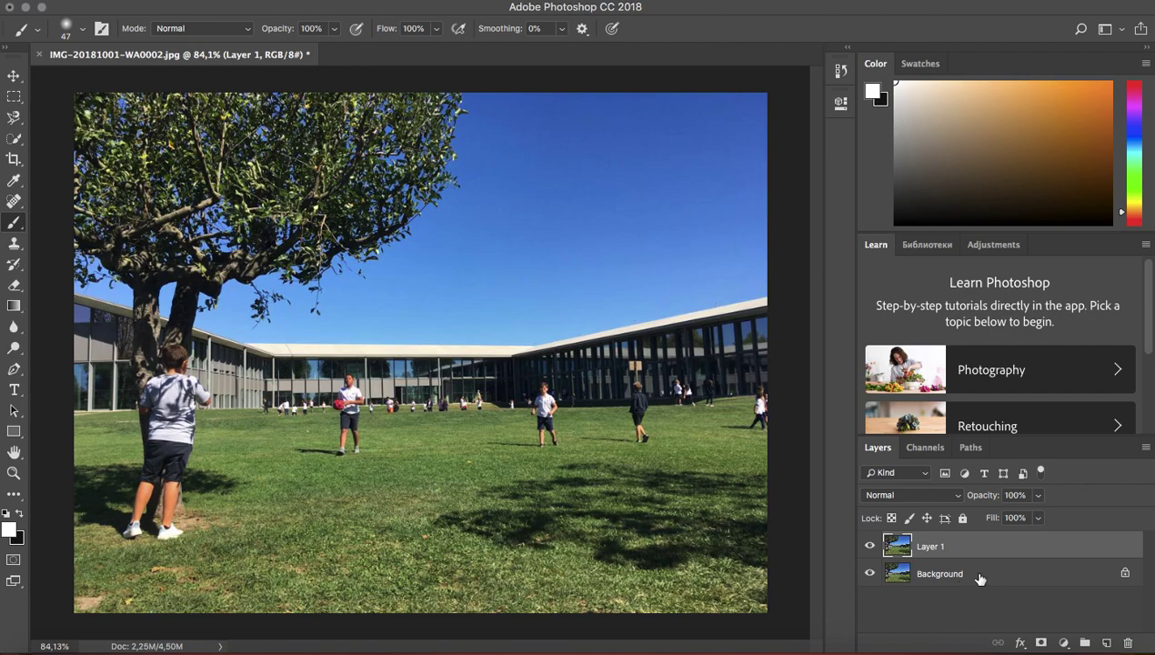
- Paint a white test stroke across the duplicate layer and toggle that layer's visibility to compare it with the original
{"action": "mouse_move", "coordinate": [495, 340]}
{"action": "left_mouse_down"}
{"action": "mouse_move", "coordinate": [452, 368]}
{"action": "mouse_move", "coordinate": [497, 306]}
{"action": "mouse_move", "coordinate": [551, 455]}
{"action": "mouse_move", "coordinate": [367, 618]}
{"action": "left_mouse_up"}
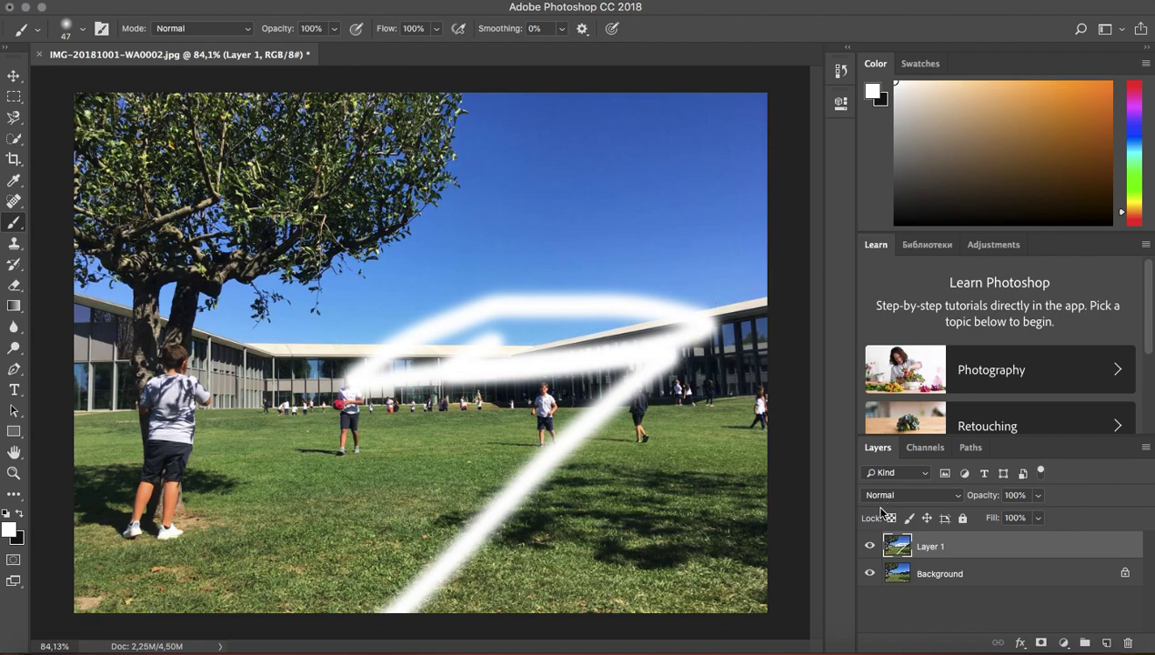
{"action": "left_click", "coordinate": [870, 546]}
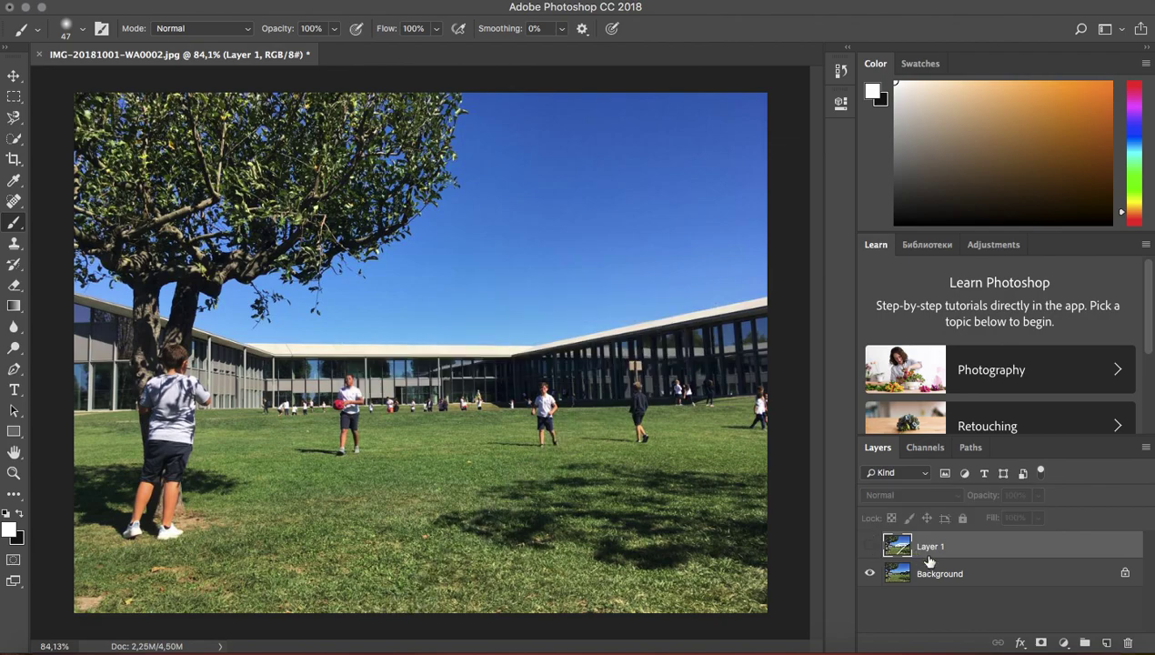
{"action": "left_click", "coordinate": [868, 546]}
{"action": "left_click", "coordinate": [868, 546]}
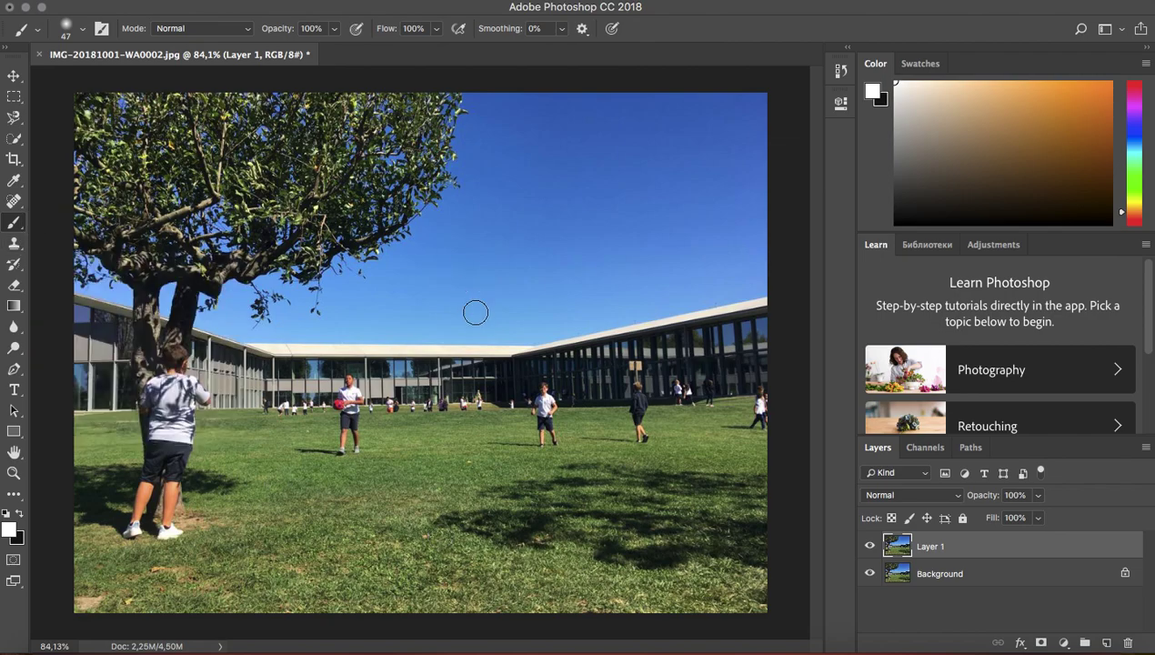
- Use the Clone Stamp with grass sampled from the nearby lawn to cover the legs and shadow of the white-shirted boy without the ball
{"action": "key", "text": "s"}
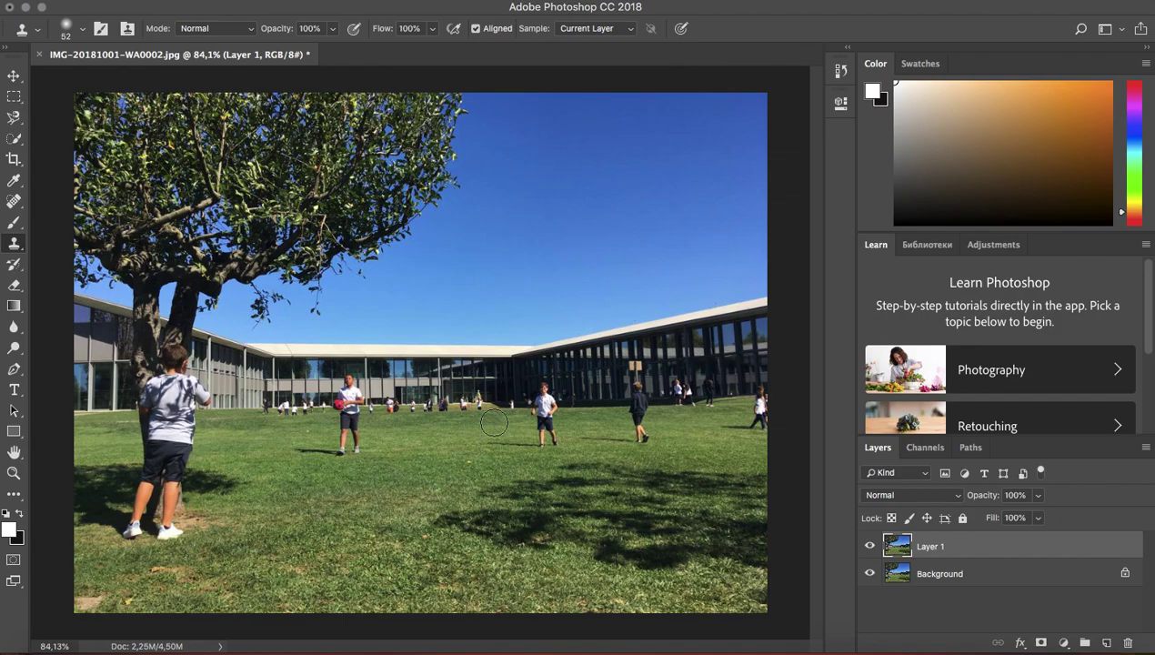
{"action": "scroll", "coordinate": [514, 405], "scroll_direction": "up", "scroll_amount": 5}
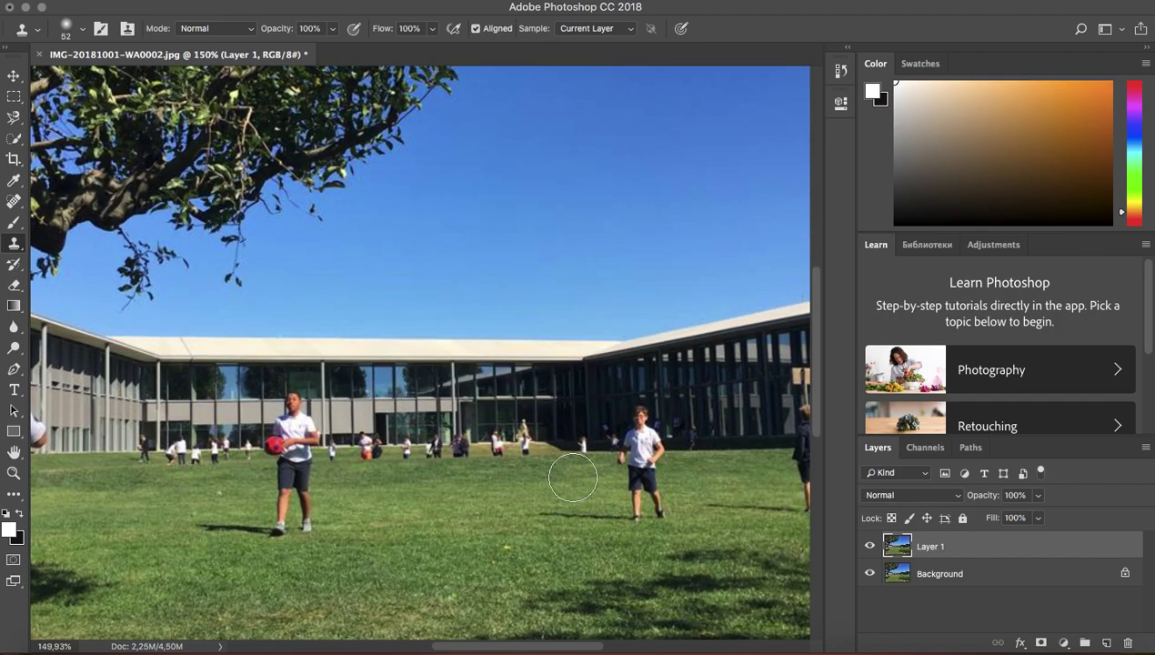
{"action": "scroll", "coordinate": [427, 437], "scroll_direction": "right", "scroll_amount": 5}
{"action": "scroll", "coordinate": [435, 446], "scroll_direction": "up", "scroll_amount": 3}
{"action": "scroll", "coordinate": [435, 445], "scroll_direction": "down", "scroll_amount": 4}
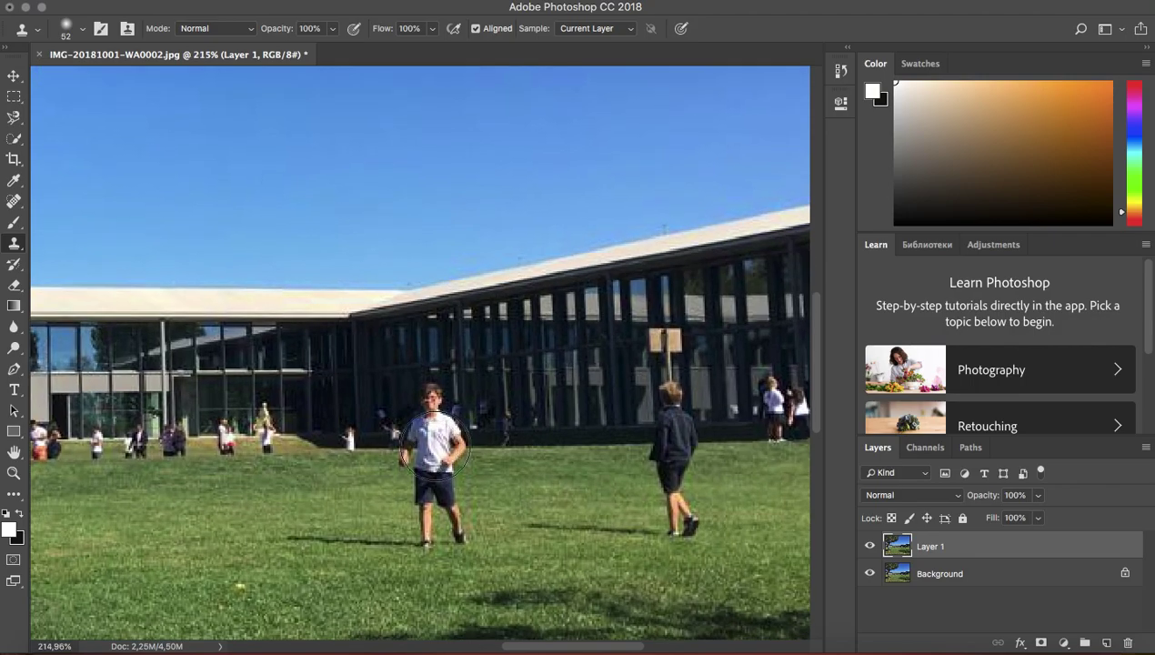
{"action": "scroll", "coordinate": [434, 445], "scroll_direction": "down", "scroll_amount": 1}
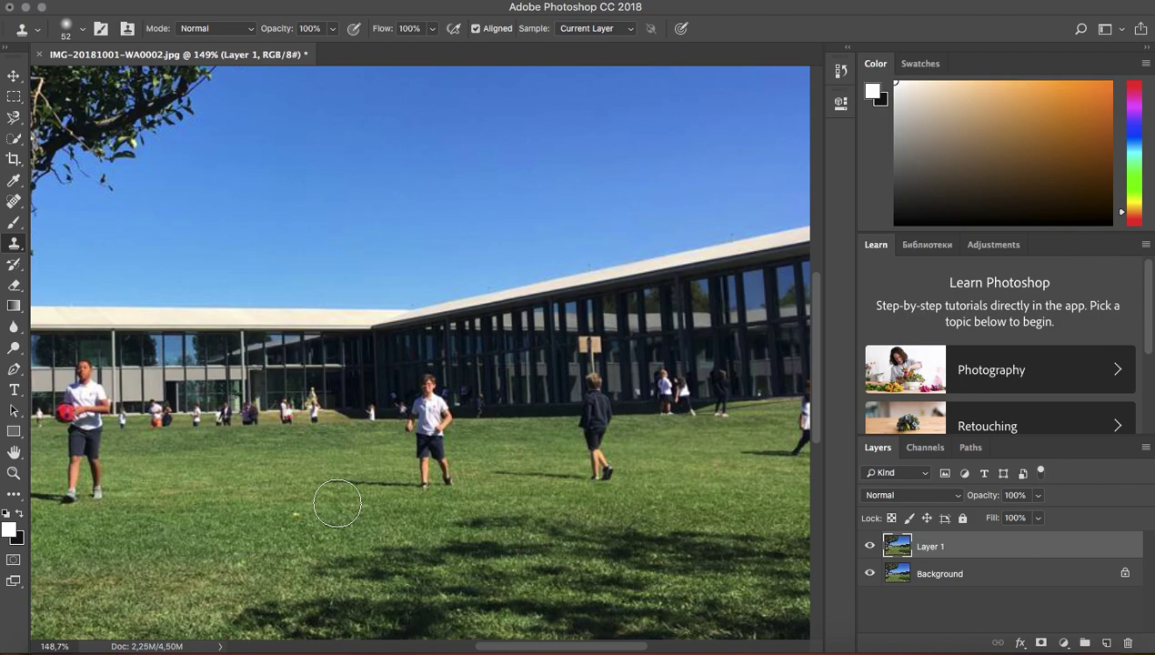
{"action": "key", "text": "alt"}
{"action": "left_click", "coordinate": [274, 515], "text": "alt"}
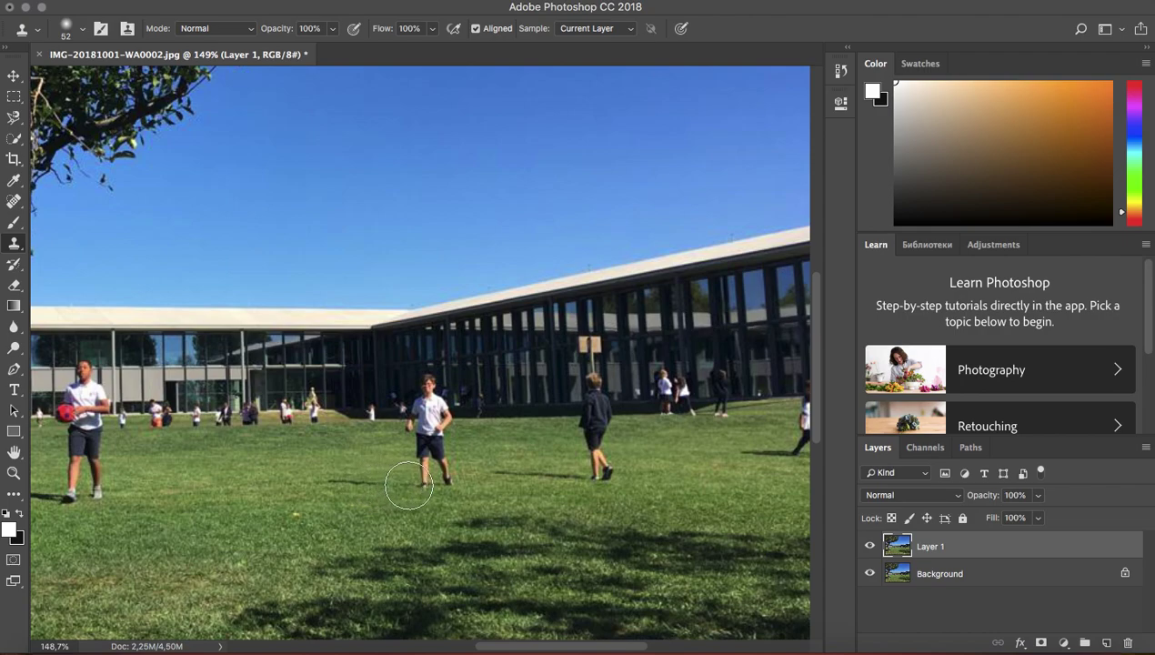
{"action": "left_click_drag", "start_coordinate": [437, 489], "coordinate": [429, 466]}
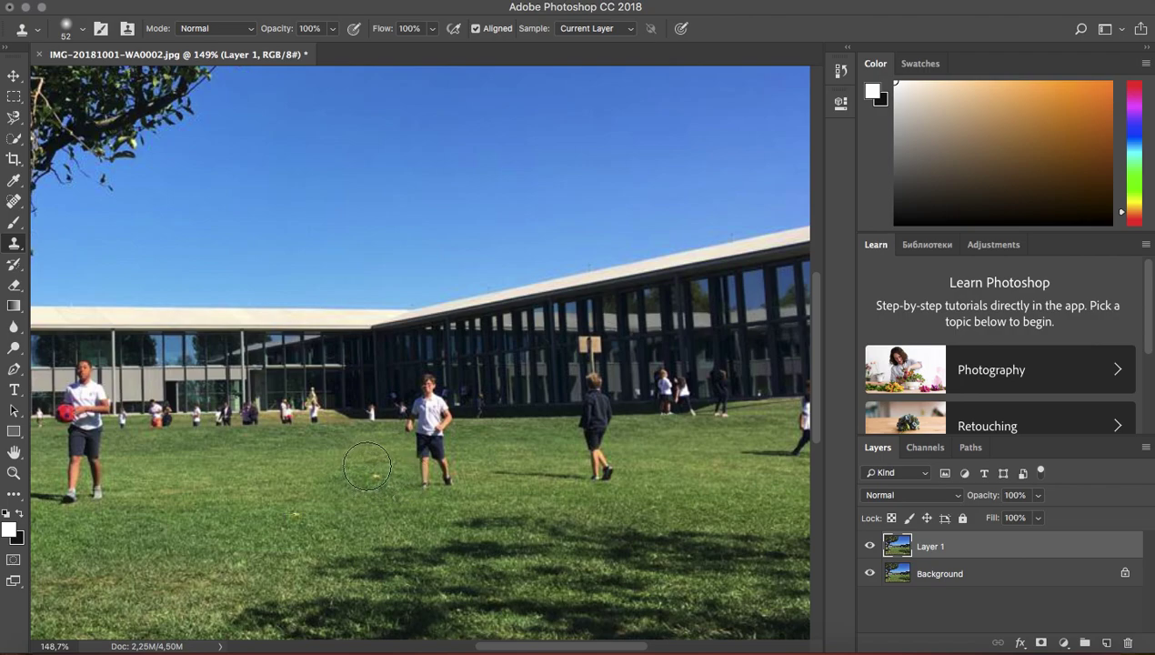
{"action": "mouse_move", "coordinate": [383, 474]}
{"action": "left_mouse_down"}
{"action": "mouse_move", "coordinate": [439, 476]}
{"action": "mouse_move", "coordinate": [428, 458]}
{"action": "mouse_move", "coordinate": [438, 452]}
{"action": "mouse_move", "coordinate": [404, 441]}
{"action": "mouse_move", "coordinate": [433, 433]}
{"action": "mouse_move", "coordinate": [447, 478]}
{"action": "left_mouse_up"}
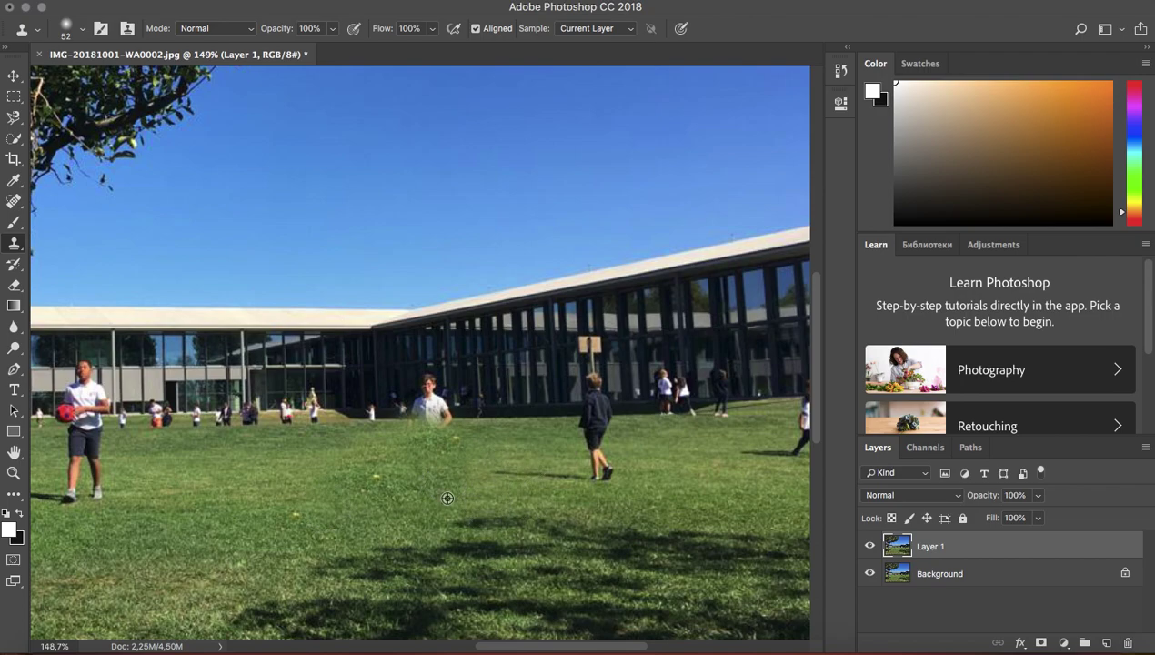
{"action": "left_click", "coordinate": [269, 471], "text": "alt"}
{"action": "left_click_drag", "start_coordinate": [437, 452], "coordinate": [413, 465]}
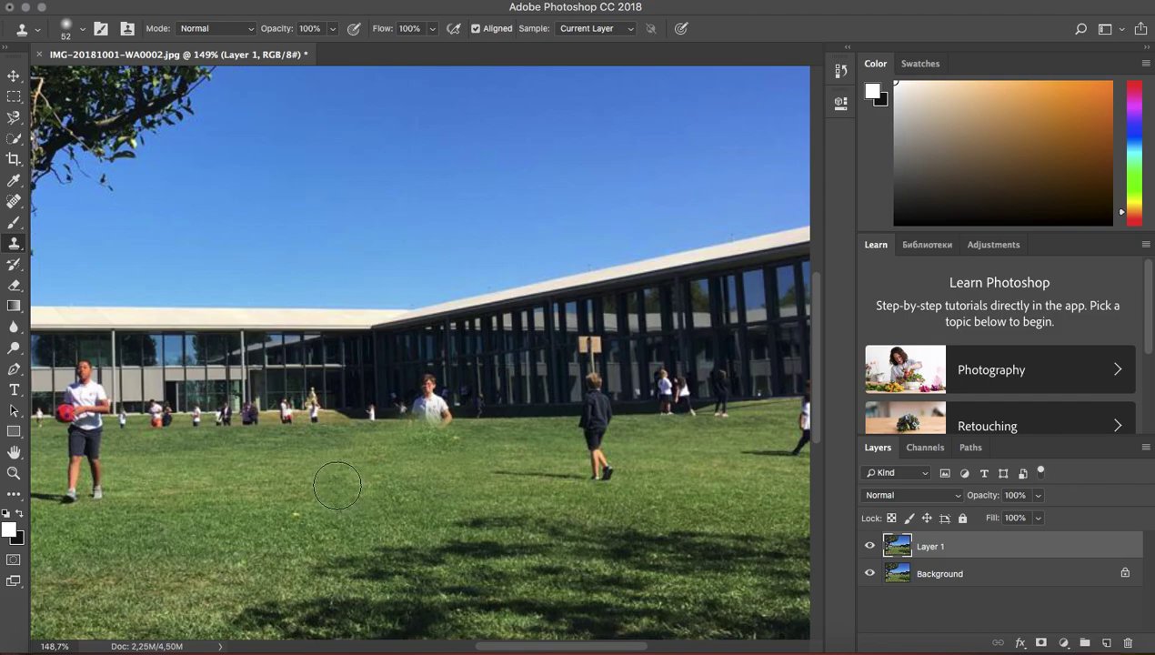
- Try to clone over the boy's remaining upper body and the adjacent edge of the lawn, undoing the strokes
{"action": "scroll", "coordinate": [515, 554], "scroll_direction": "down", "scroll_amount": 2}
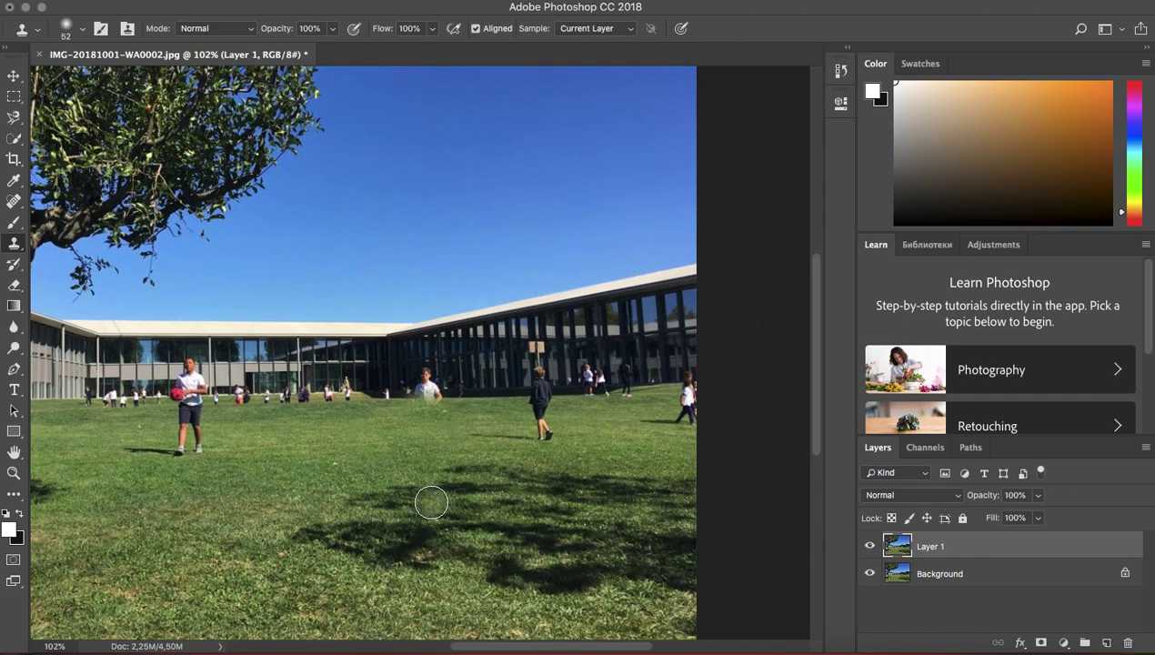
{"action": "scroll", "coordinate": [430, 497], "scroll_direction": "down", "scroll_amount": 2}
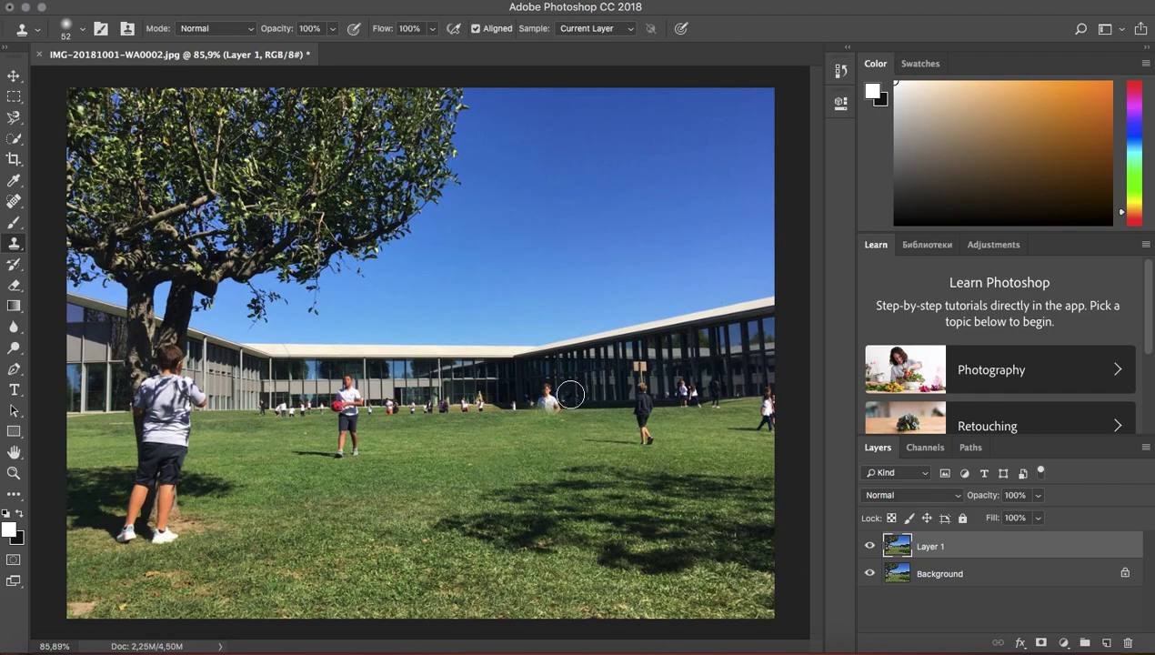
{"action": "scroll", "coordinate": [578, 397], "scroll_direction": "up", "scroll_amount": 2}
{"action": "scroll", "coordinate": [614, 427], "scroll_direction": "right", "scroll_amount": 2}
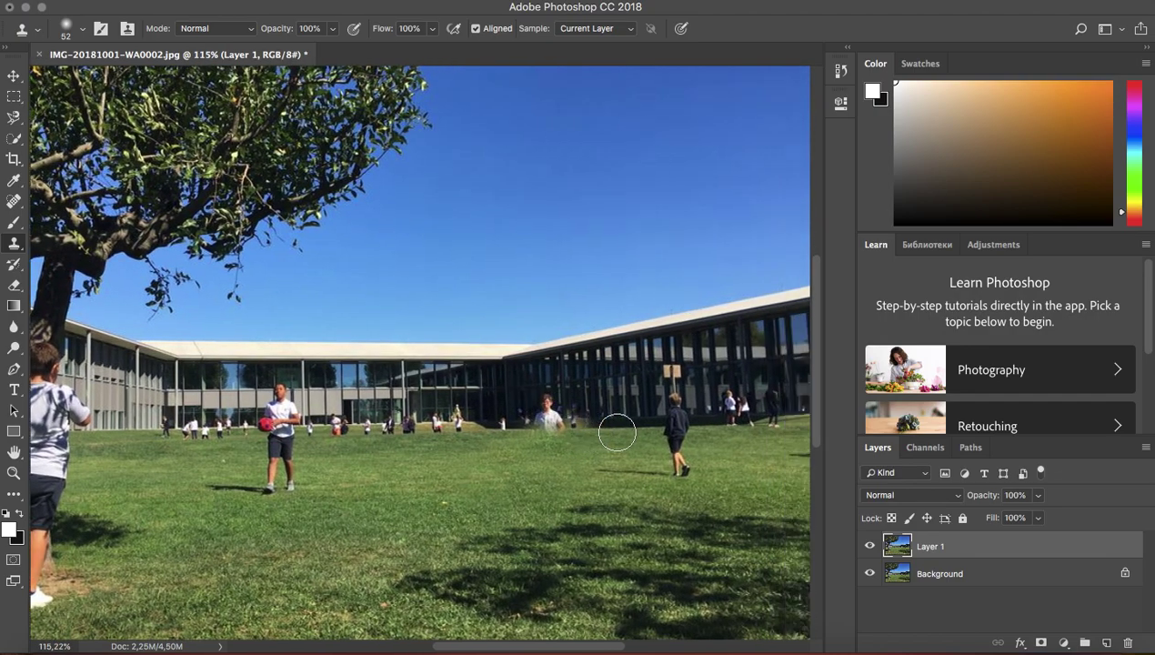
{"action": "scroll", "coordinate": [510, 407], "scroll_direction": "right", "scroll_amount": 3}
{"action": "scroll", "coordinate": [508, 413], "scroll_direction": "up", "scroll_amount": 2}
{"action": "scroll", "coordinate": [508, 414], "scroll_direction": "up", "scroll_amount": 8}
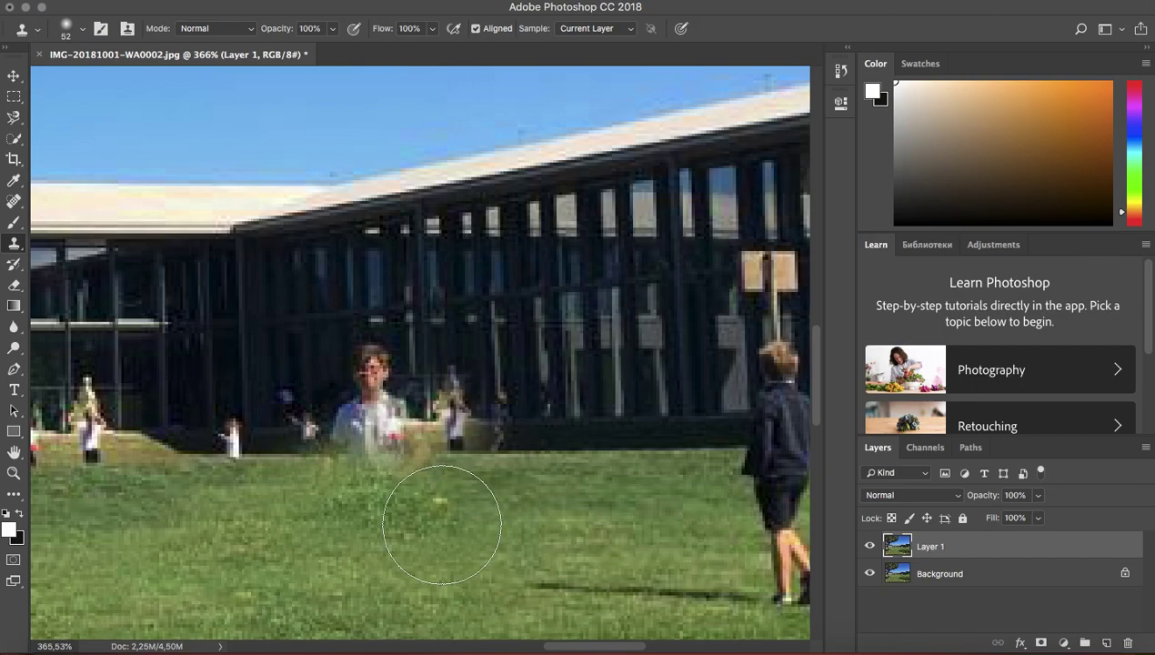
{"action": "left_click_drag", "start_coordinate": [417, 447], "coordinate": [436, 409]}
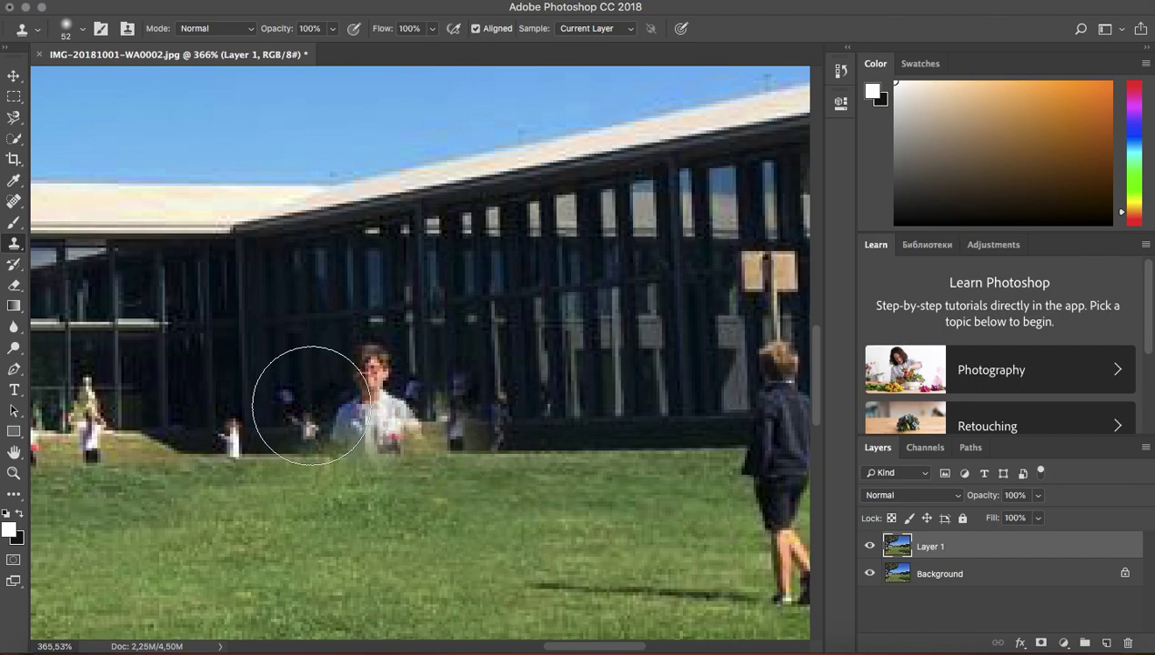
{"action": "left_click_drag", "start_coordinate": [507, 420], "coordinate": [458, 496]}
{"action": "key", "text": "alt+super+z"}
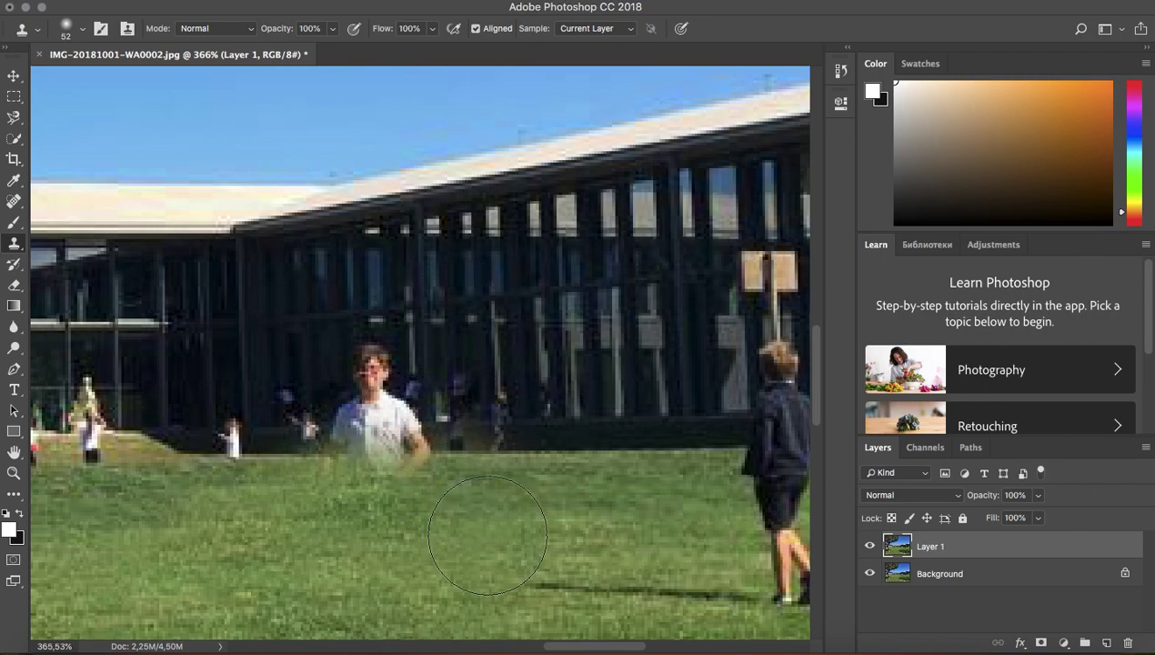
{"action": "key", "text": "alt+super+z"}
{"action": "left_click_drag", "start_coordinate": [527, 447], "coordinate": [547, 468]}
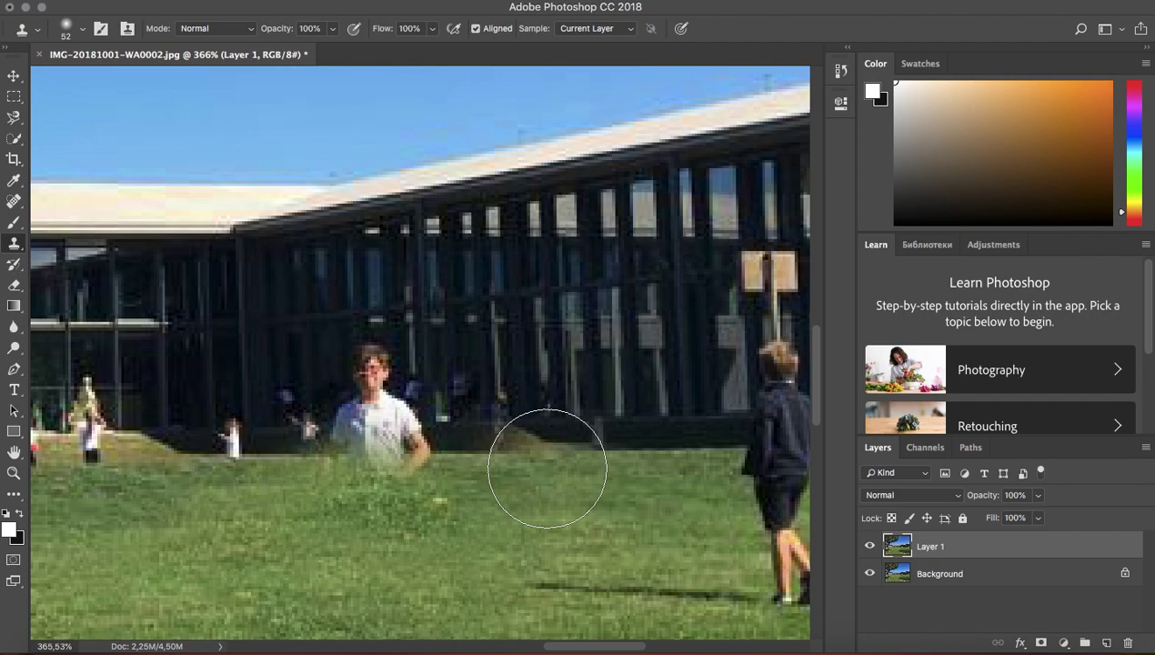
{"action": "key", "text": "alt+super+z"}
{"action": "left_click_drag", "start_coordinate": [534, 471], "coordinate": [470, 456]}
{"action": "key", "text": "alt+super+z"}
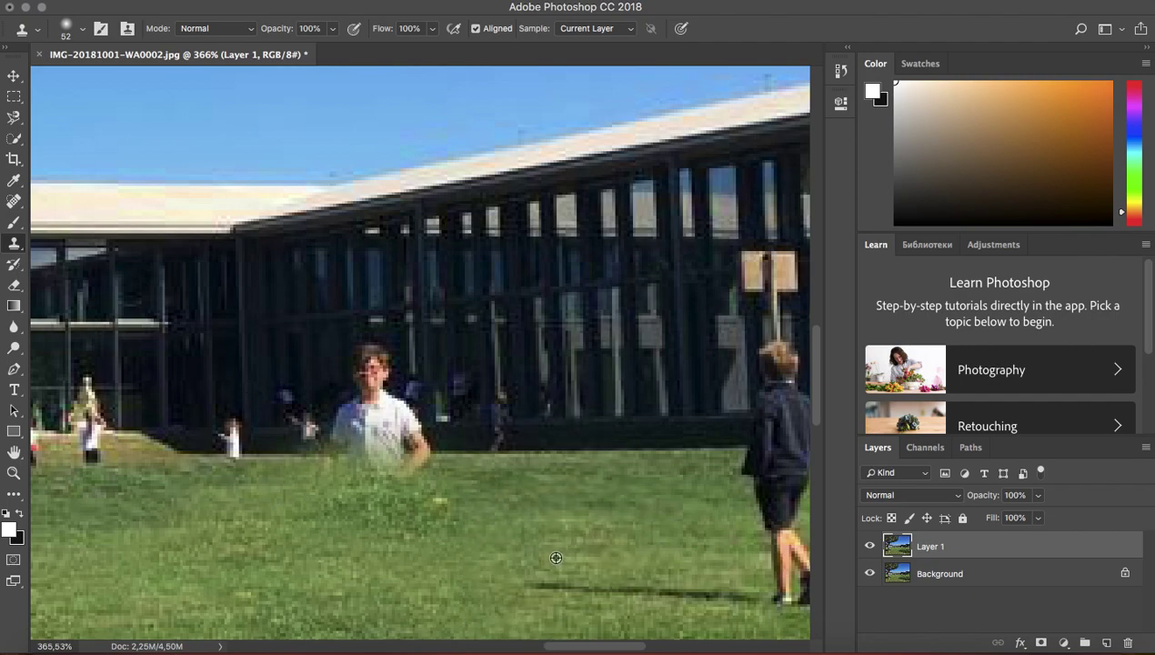
- Sample the edge between the dark facade and the lawn, and clone it over the boy's torso and head
{"action": "left_click", "coordinate": [559, 451], "text": "alt"}
{"action": "mouse_move", "coordinate": [409, 427]}
{"action": "left_mouse_down"}
{"action": "mouse_move", "coordinate": [382, 432]}
{"action": "mouse_move", "coordinate": [371, 452]}
{"action": "left_mouse_up"}
{"action": "key", "text": "alt+super+z"}
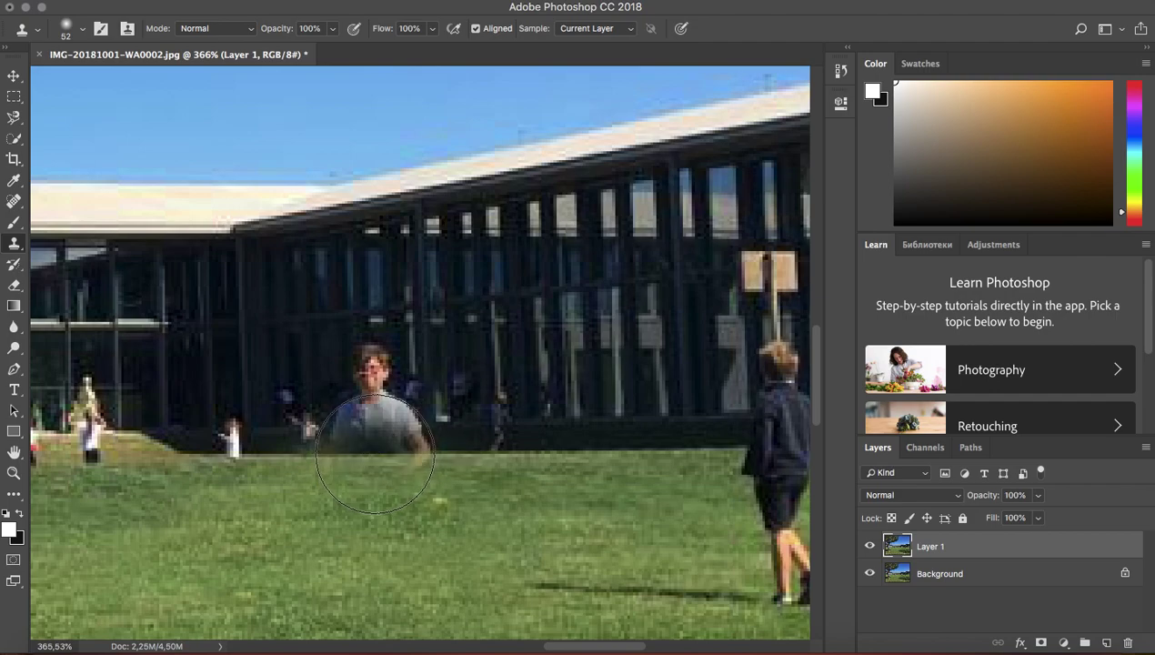
{"action": "left_click", "coordinate": [375, 452]}
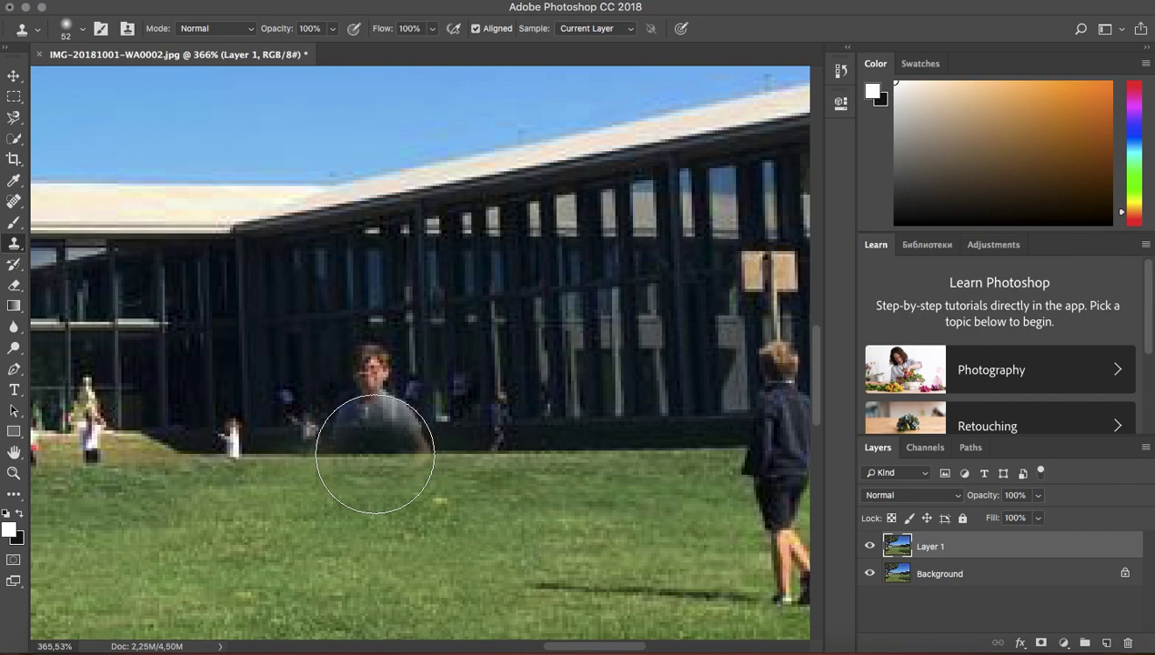
{"action": "left_click", "coordinate": [375, 452]}
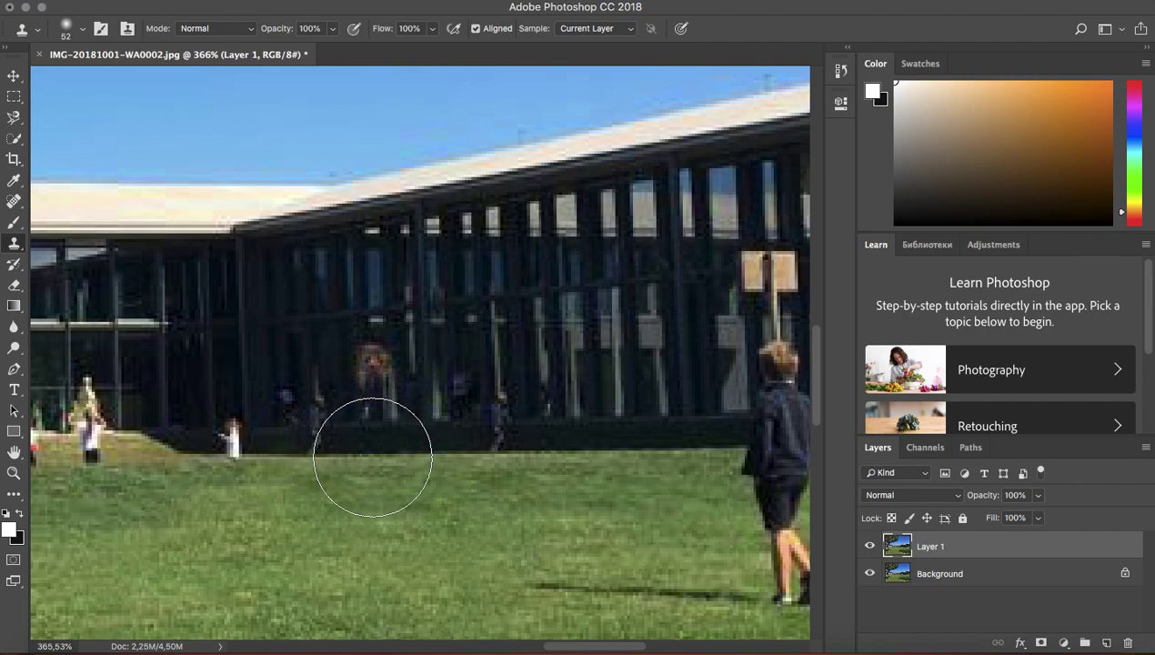
{"action": "left_click", "coordinate": [375, 368]}
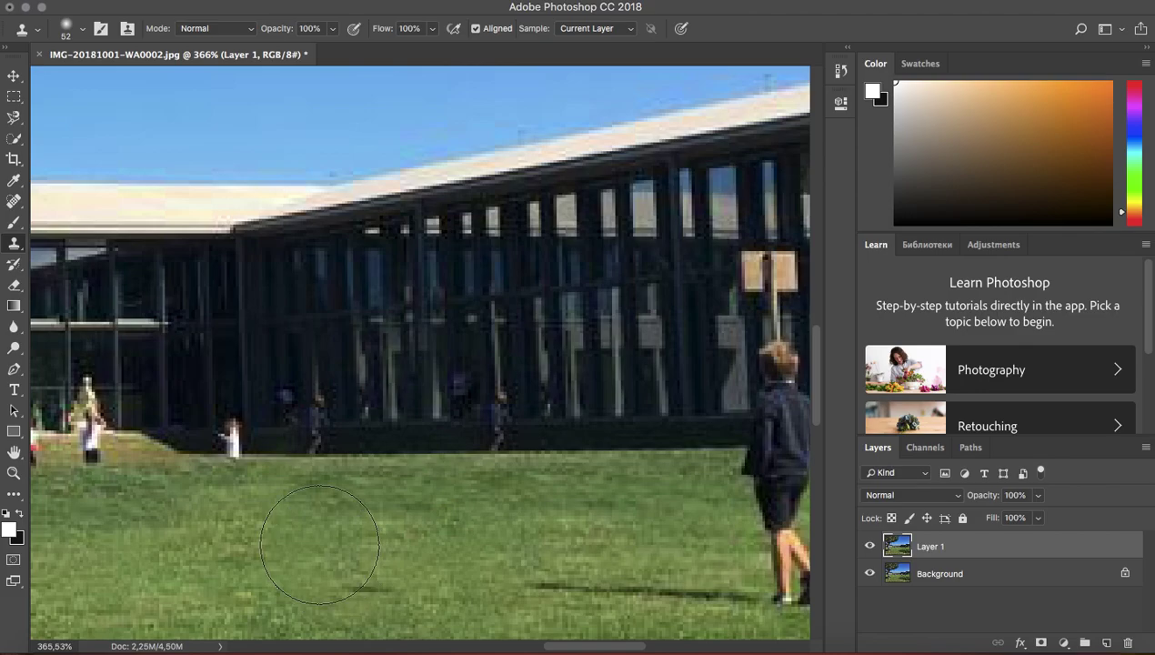
- Try stamping over the boy by the tree and the upper body of the boy with the ball, undoing both stamps
{"action": "scroll", "coordinate": [235, 533], "scroll_direction": "down", "scroll_amount": 1}
{"action": "scroll", "coordinate": [235, 533], "scroll_direction": "down", "scroll_amount": 3}
{"action": "scroll", "coordinate": [244, 502], "scroll_direction": "down", "scroll_amount": 3}
{"action": "scroll", "coordinate": [258, 515], "scroll_direction": "down", "scroll_amount": 3}
{"action": "scroll", "coordinate": [257, 514], "scroll_direction": "down", "scroll_amount": 3}
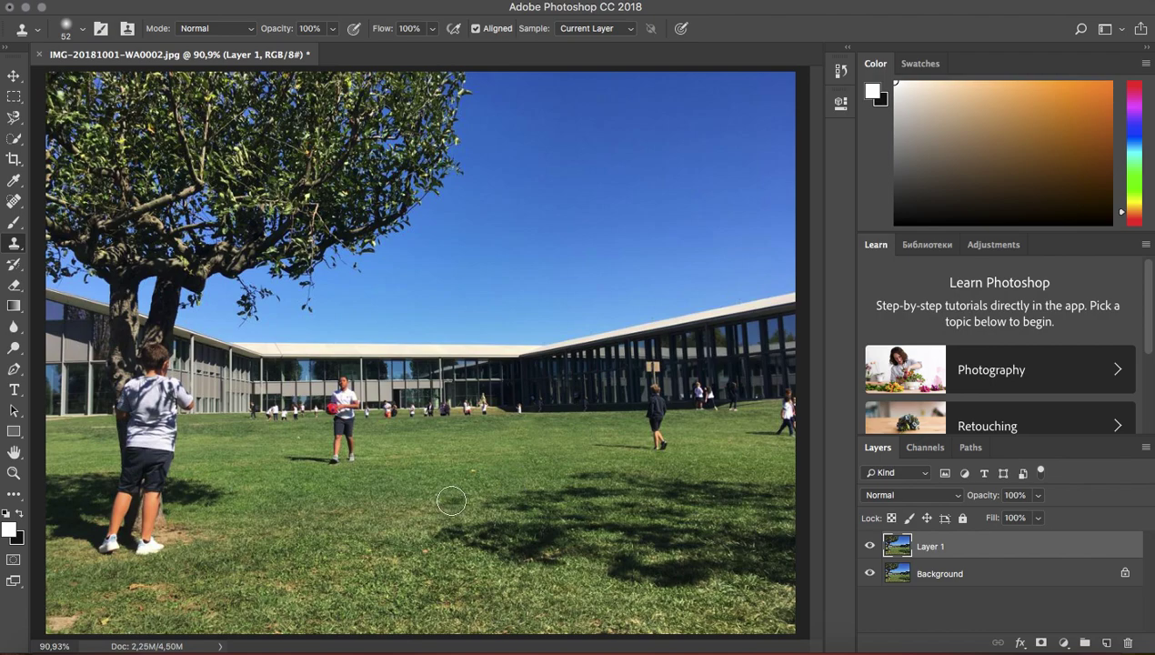
{"action": "mouse_move", "coordinate": [150, 393]}
{"action": "left_mouse_down"}
{"action": "mouse_move", "coordinate": [151, 443]}
{"action": "mouse_move", "coordinate": [161, 377]}
{"action": "mouse_move", "coordinate": [151, 447]}
{"action": "mouse_move", "coordinate": [155, 385]}
{"action": "left_mouse_up"}
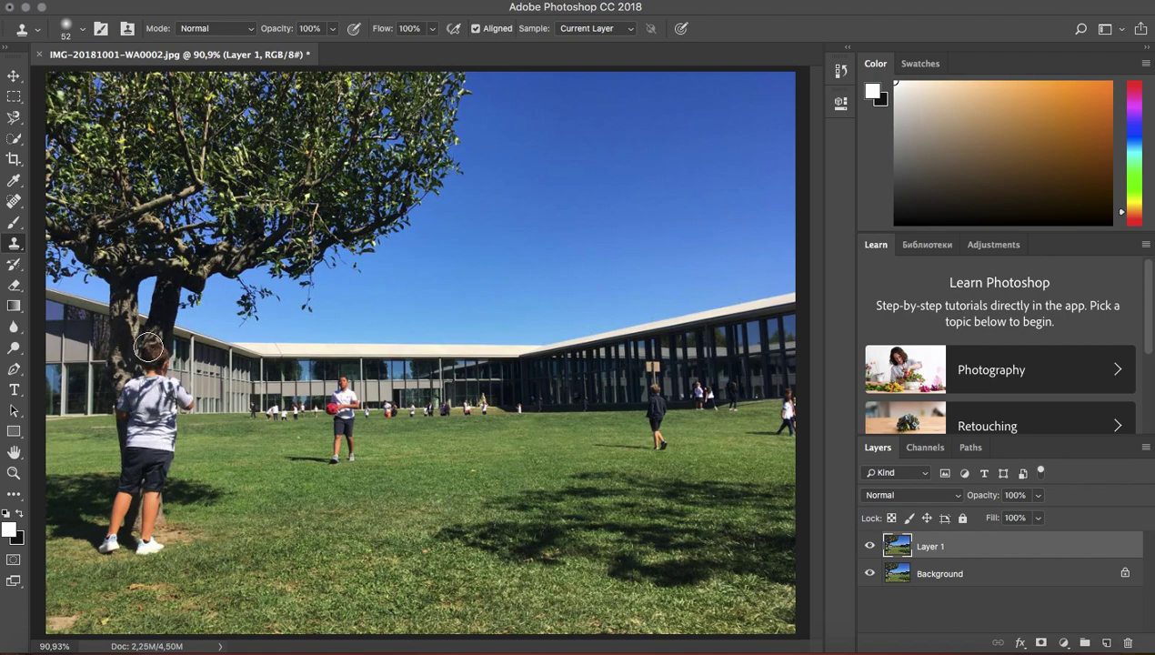
{"action": "left_click_drag", "start_coordinate": [146, 441], "coordinate": [132, 442]}
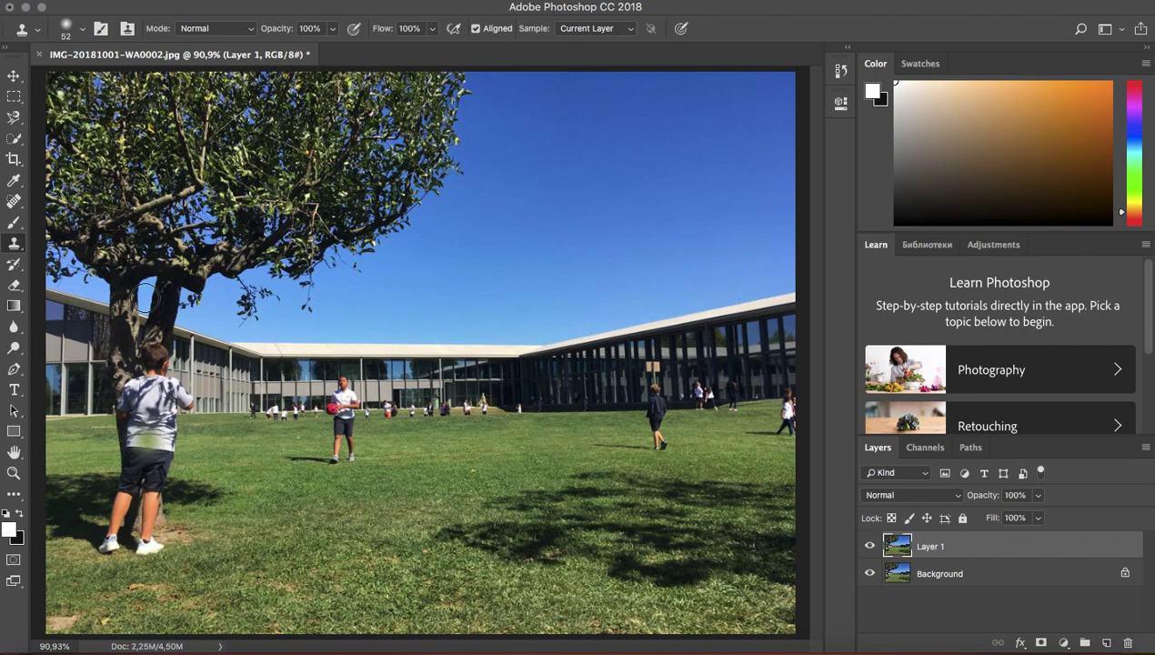
{"action": "key", "text": "super+z"}
{"action": "key", "text": "super+z"}
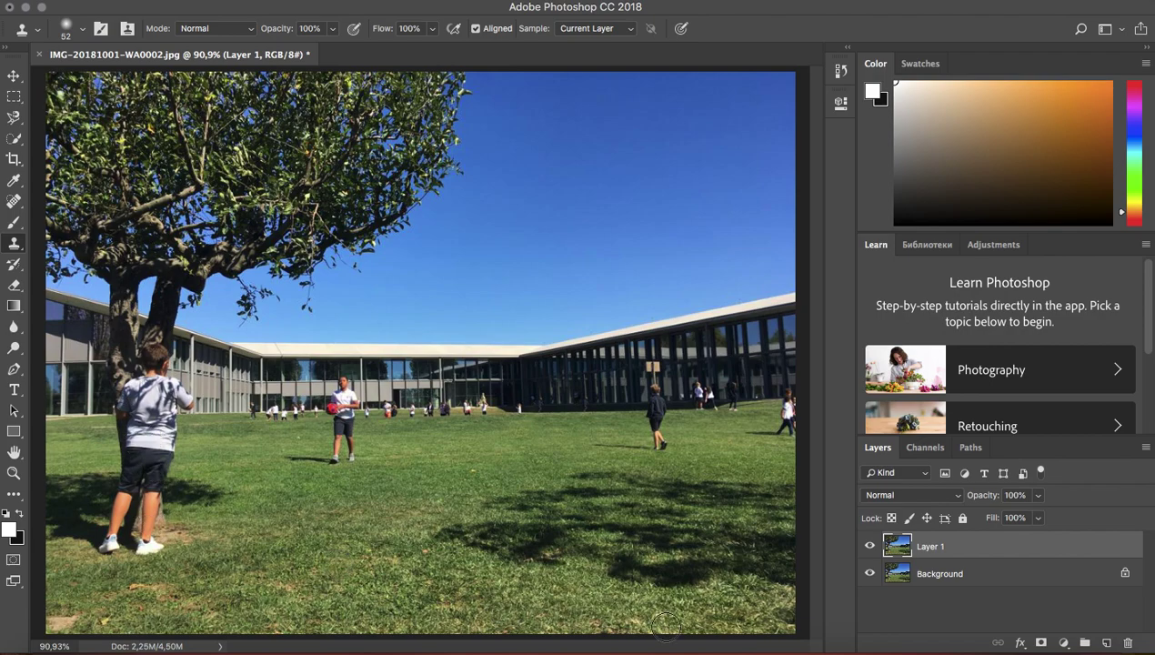
{"action": "left_click", "coordinate": [342, 387]}
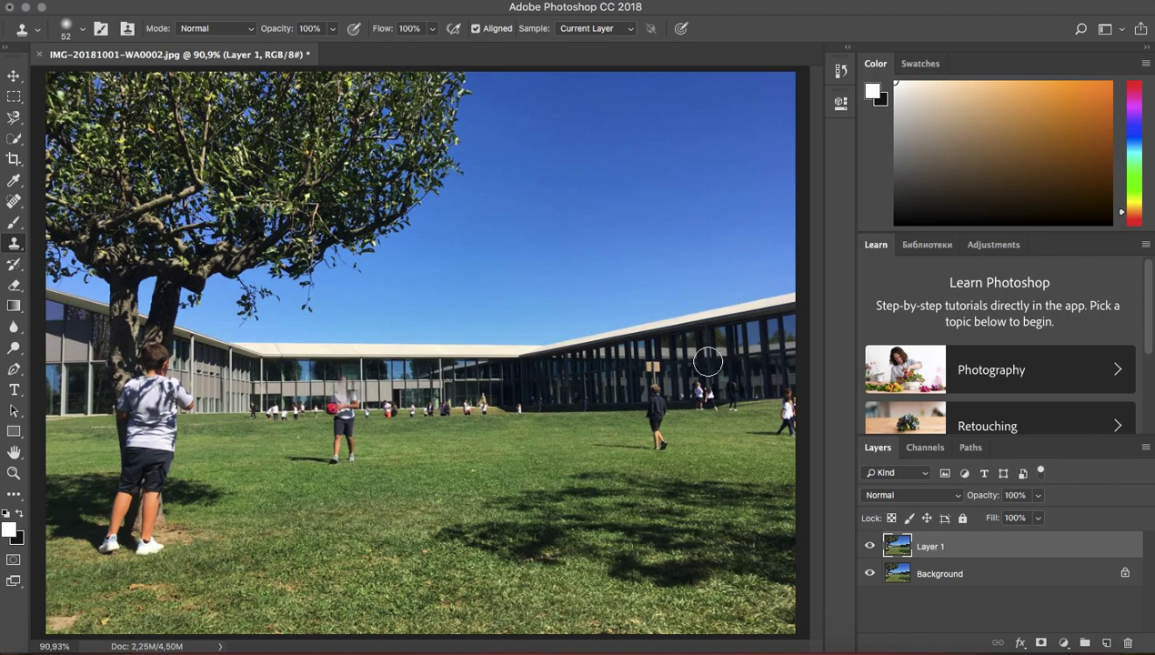
{"action": "key", "text": "super+z"}
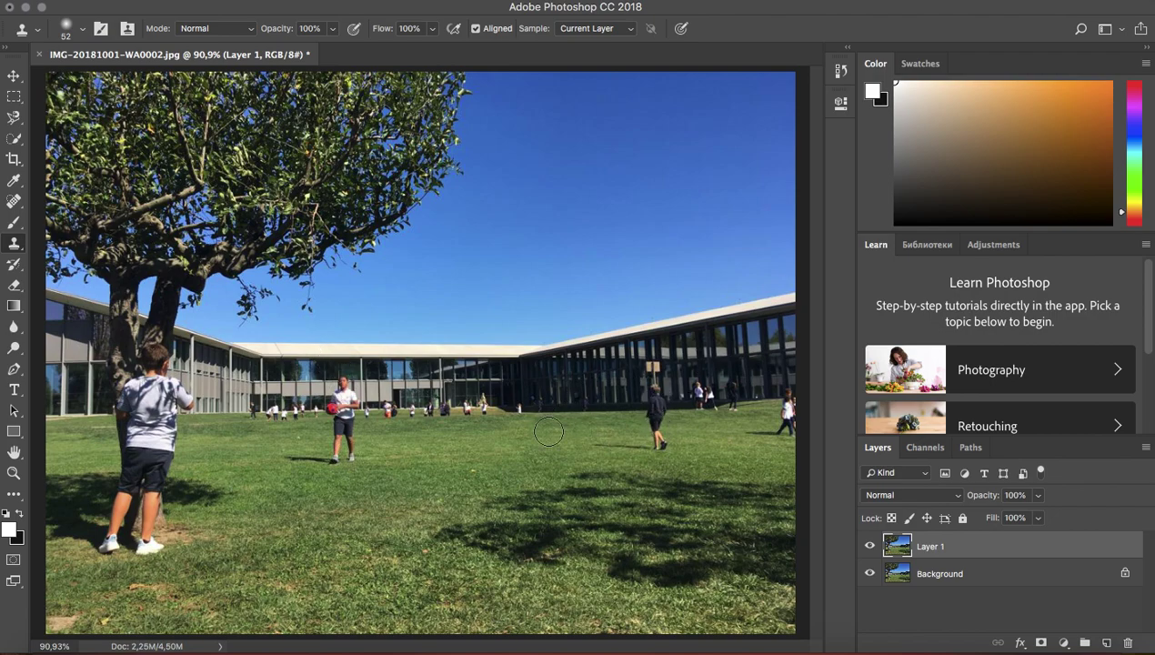